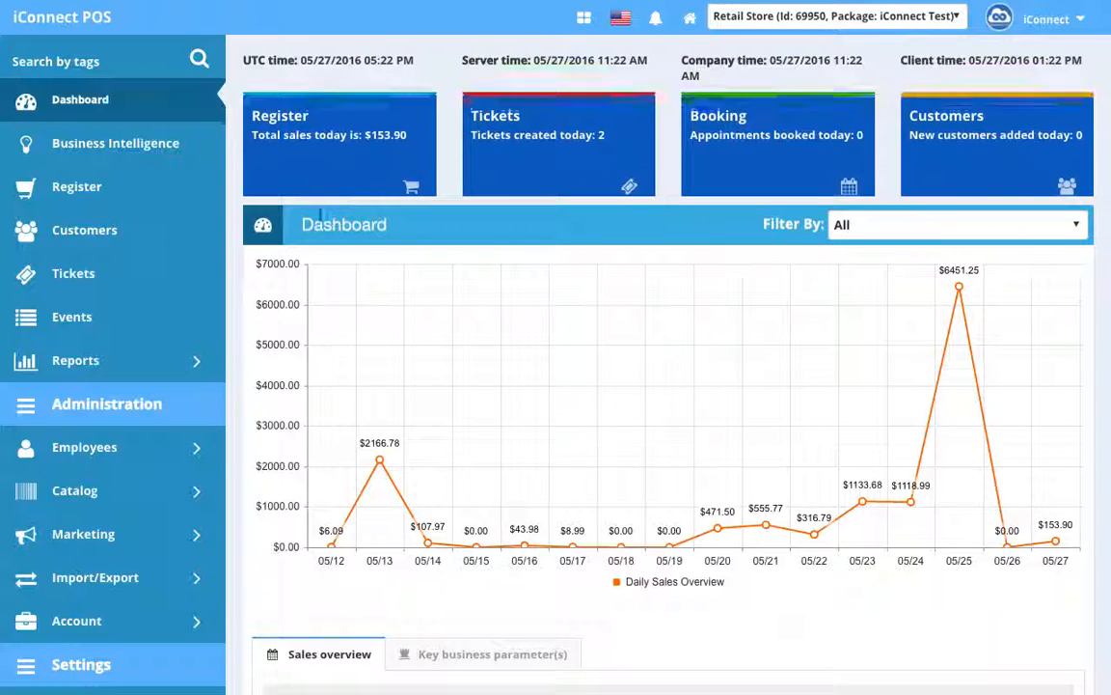
Open the Category list within the catalog's products and services section
scroll(143, 226, "down", 1)
scroll(143, 226, "down", 1)
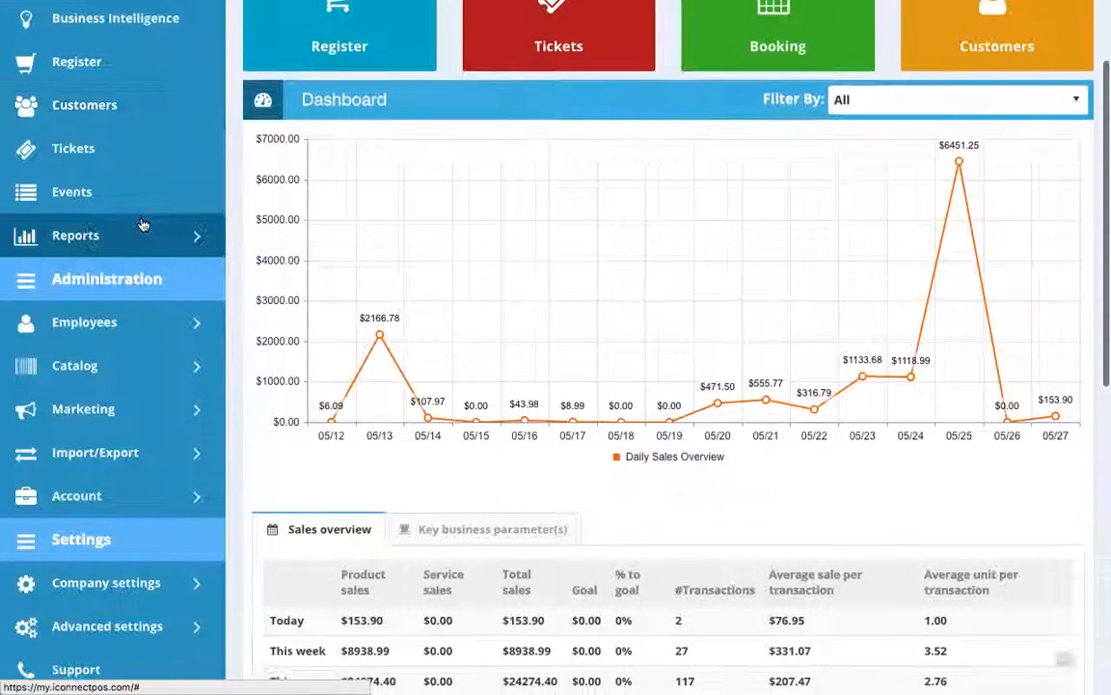
left_click(71, 368)
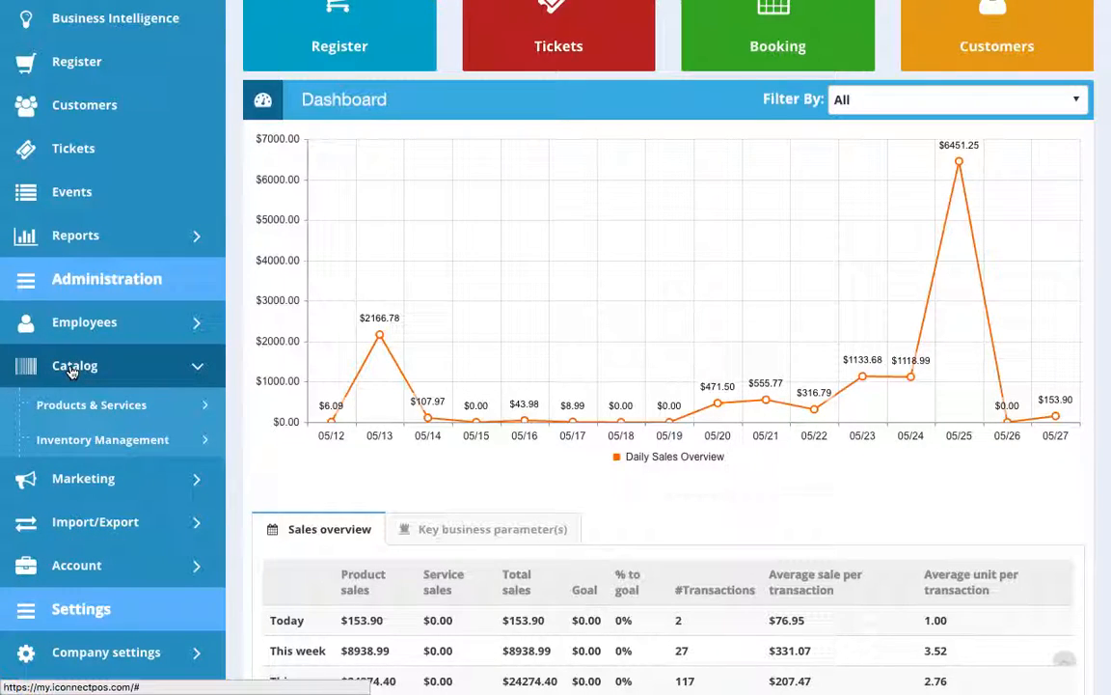
left_click(105, 403)
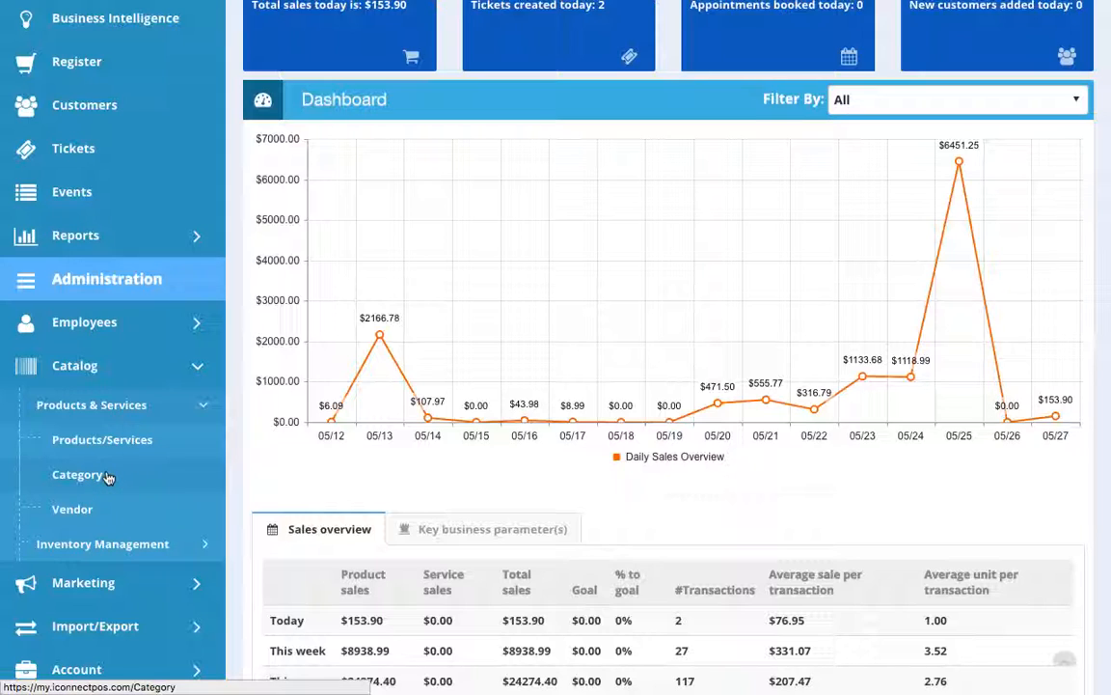
left_click(109, 476)
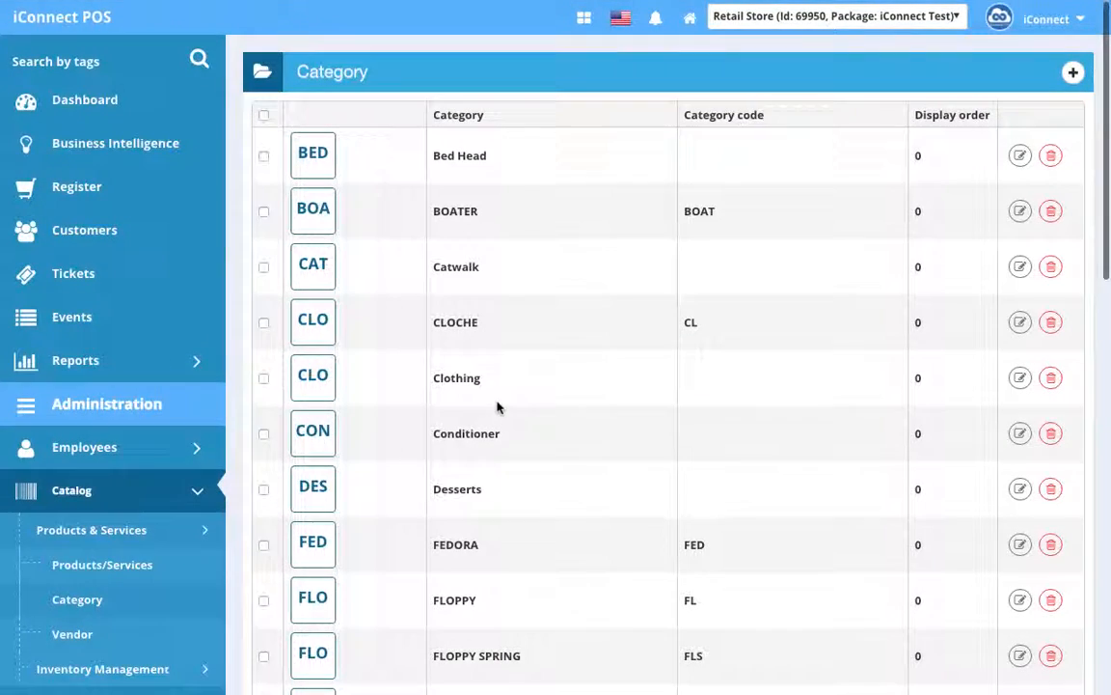
Start a new category with parent category [None], the name Custom Category and the category code CC-01
scroll(497, 406, "down", 9)
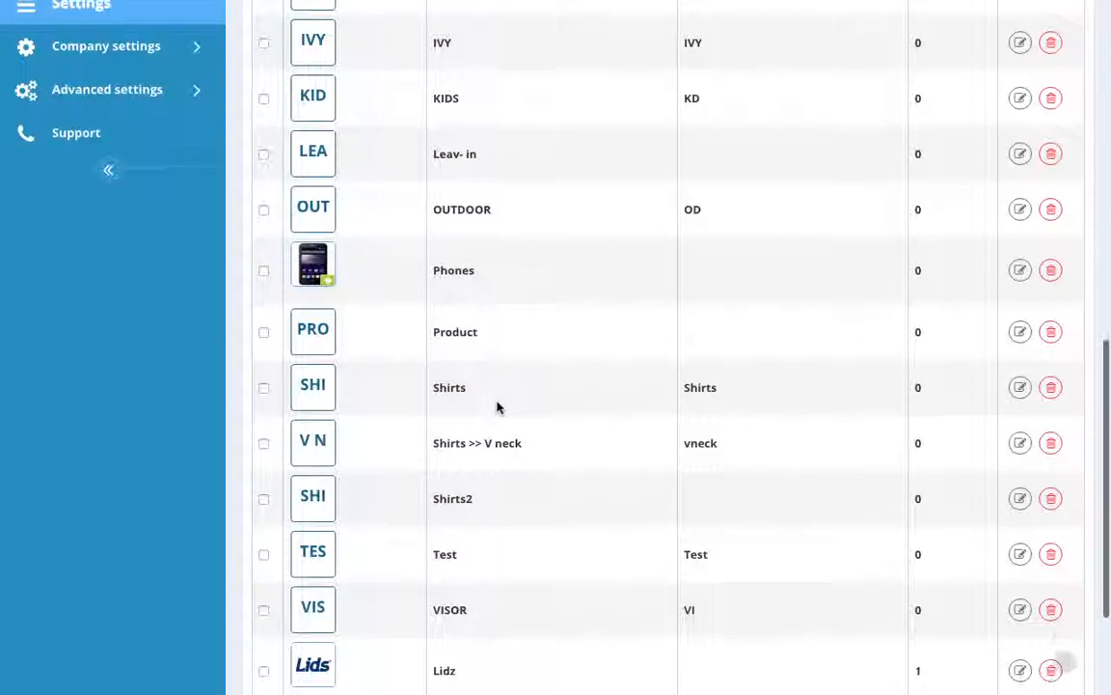
scroll(497, 406, "down", 2)
scroll(497, 406, "up", 2)
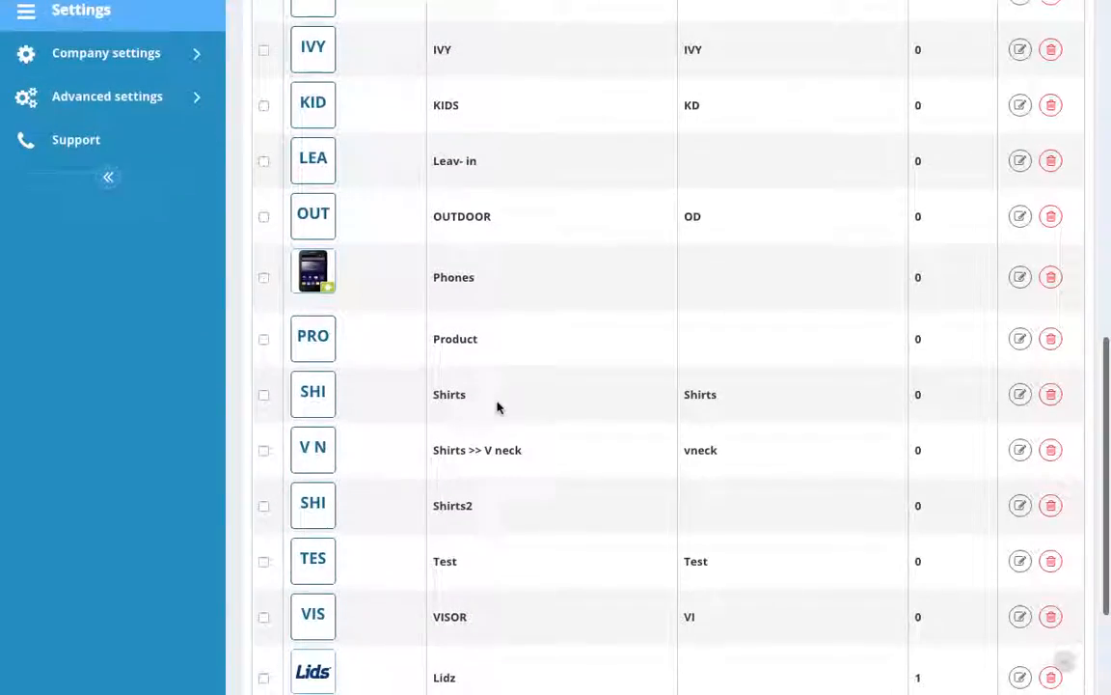
scroll(497, 407, "up", 5)
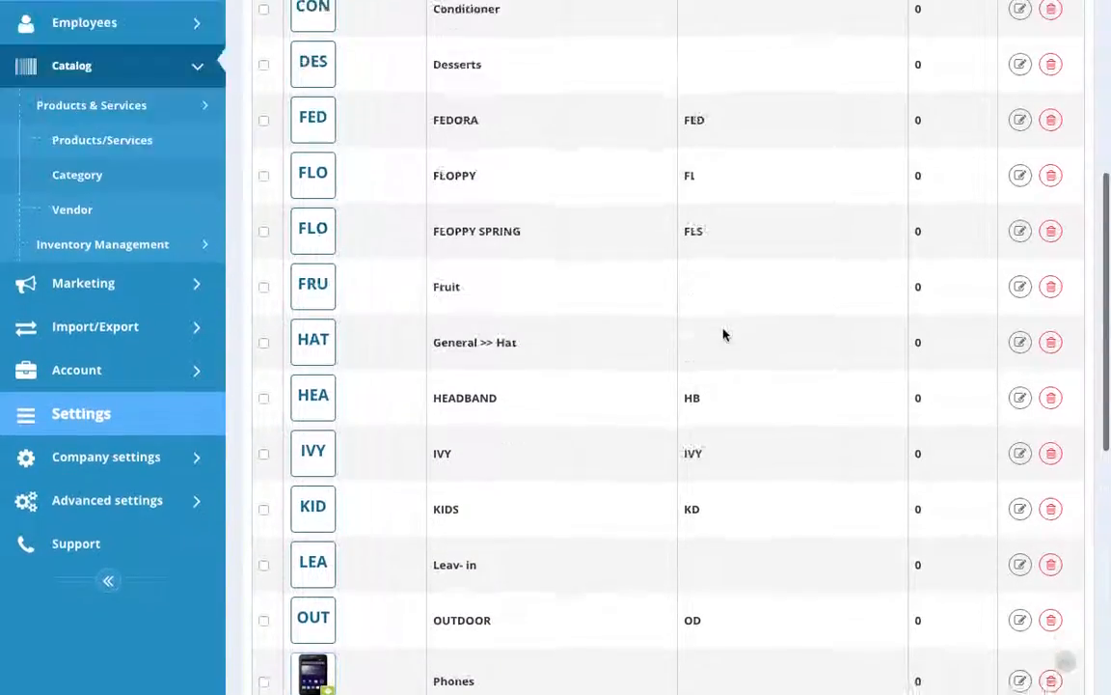
scroll(724, 335, "up", 5)
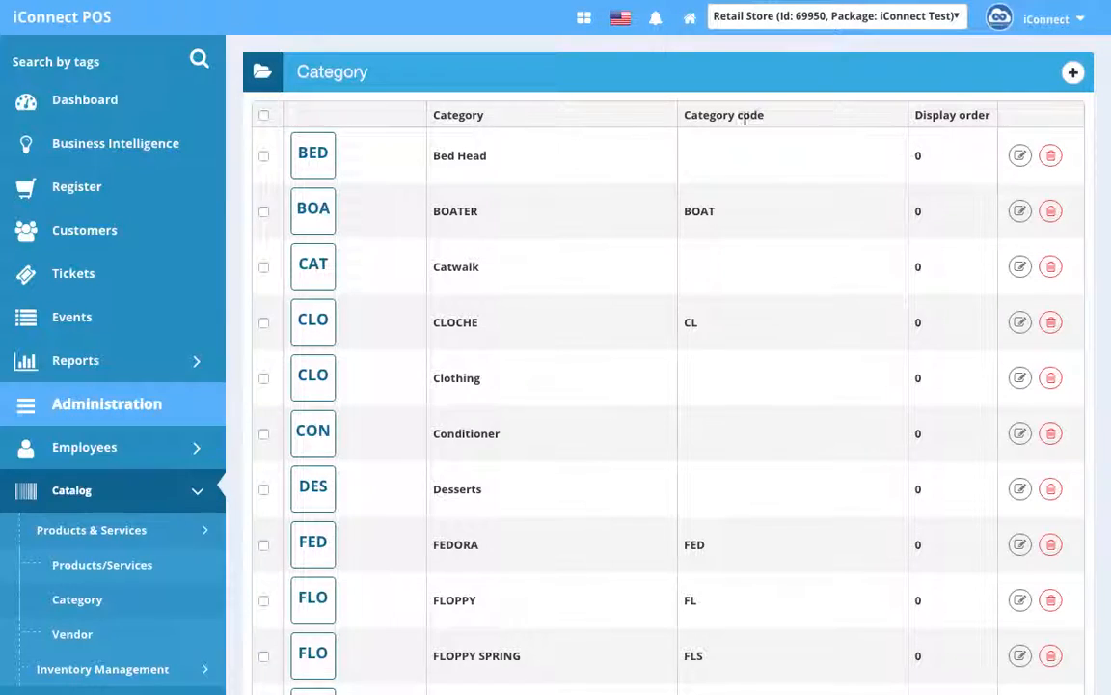
left_click(1071, 77)
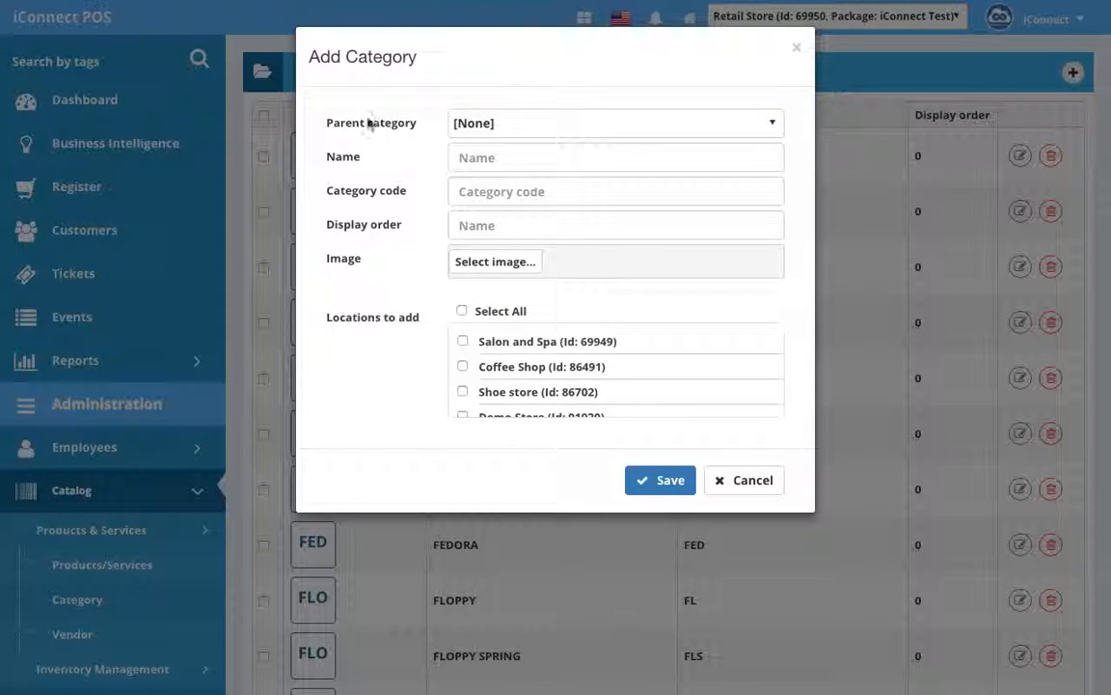
left_click(487, 123)
left_click(529, 127)
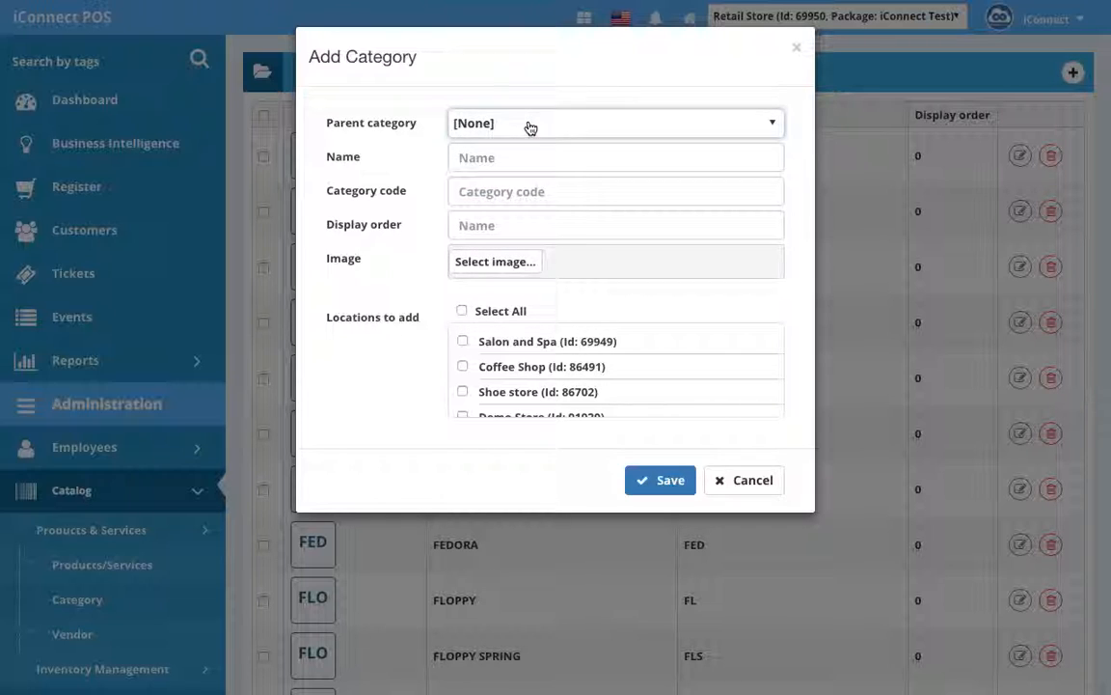
left_click(480, 159)
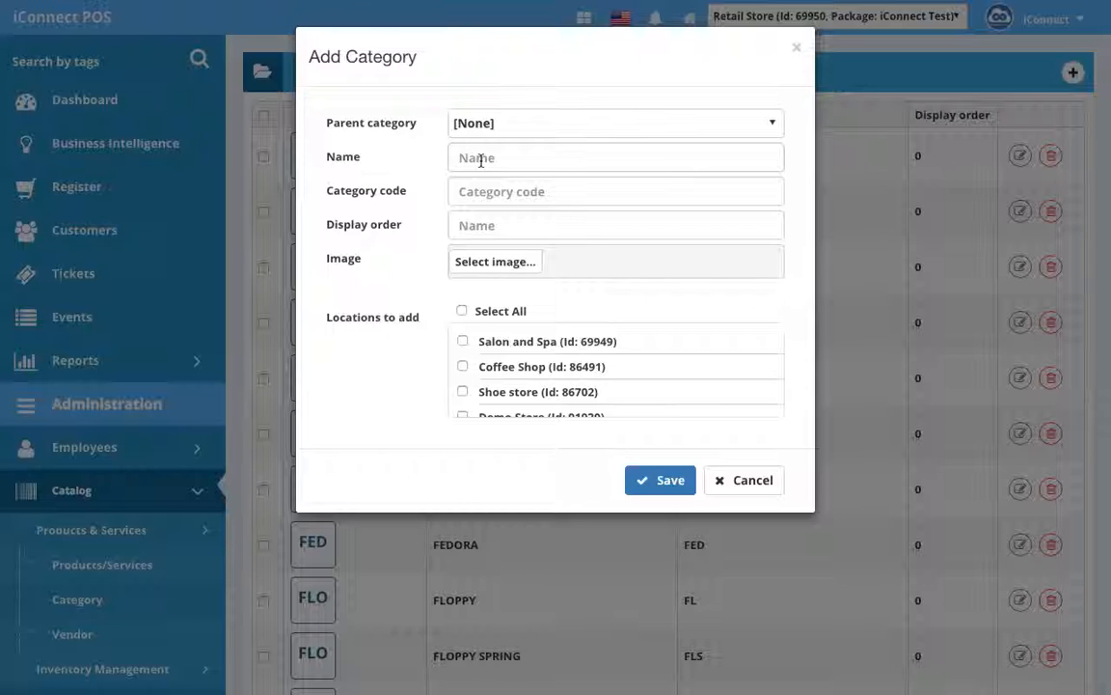
type("Custom Category")
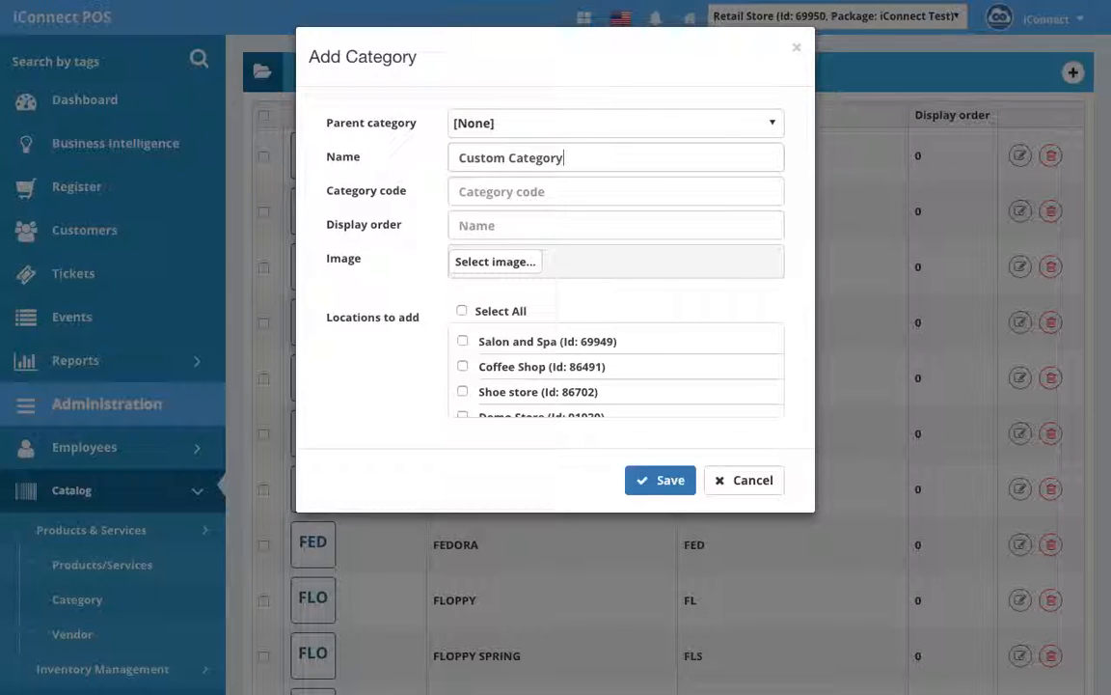
left_click(499, 195)
type("CC-01")
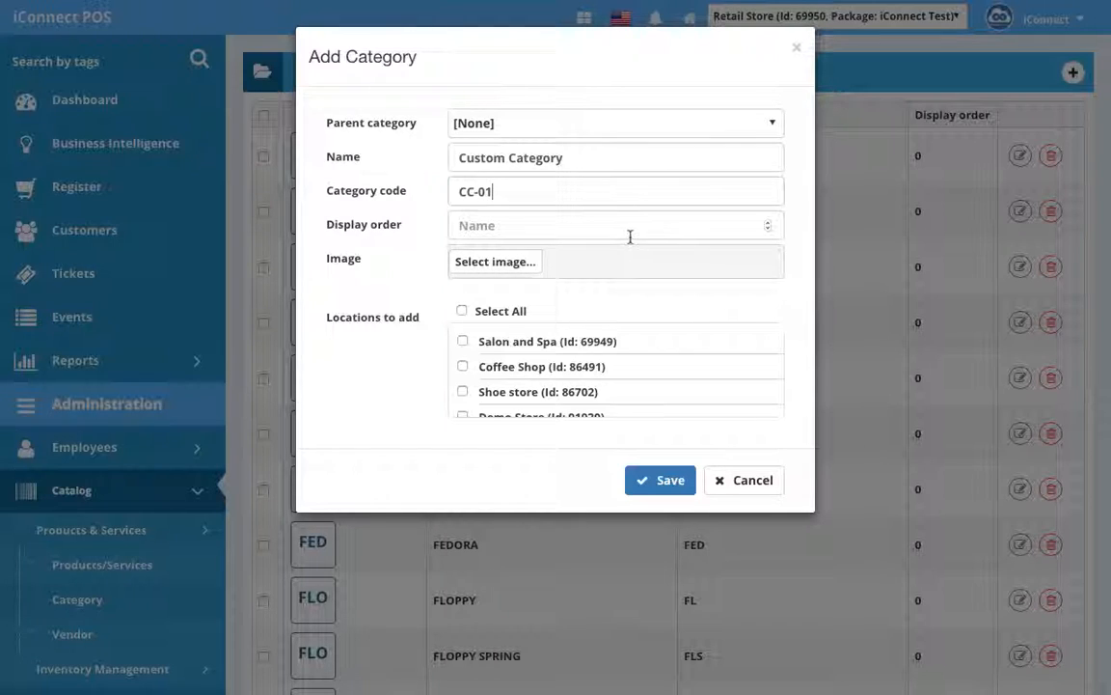
Set the new category's display order to 0
left_click(620, 230)
type("-10")
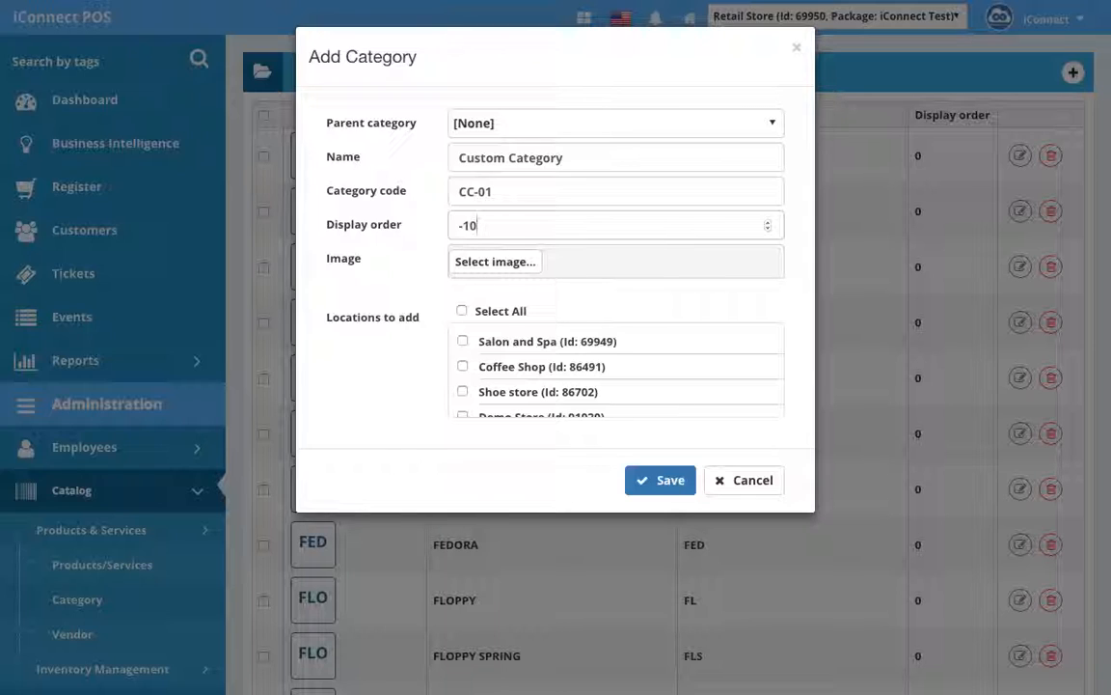
key("BackSpace")
key("BackSpace")
key("BackSpace")
type("0")
Include the Coffee Shop among the locations the new category is added to
scroll(519, 376, "down", 3)
scroll(529, 376, "up", 2)
scroll(530, 376, "up", 2)
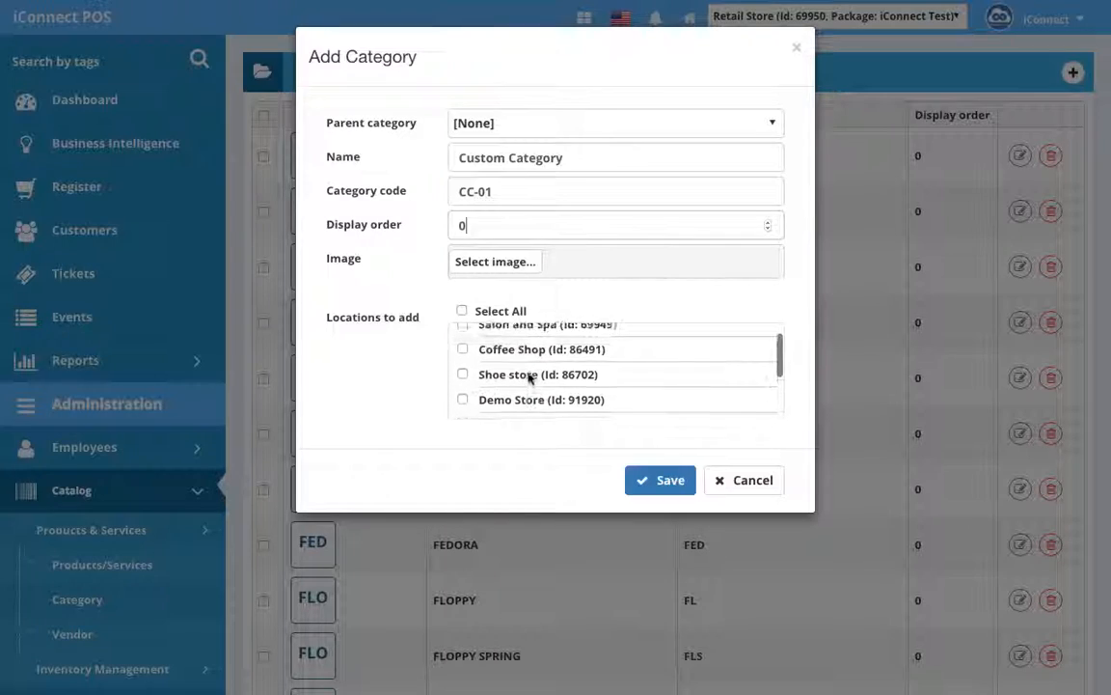
scroll(530, 376, "down", 1)
scroll(528, 376, "down", 2)
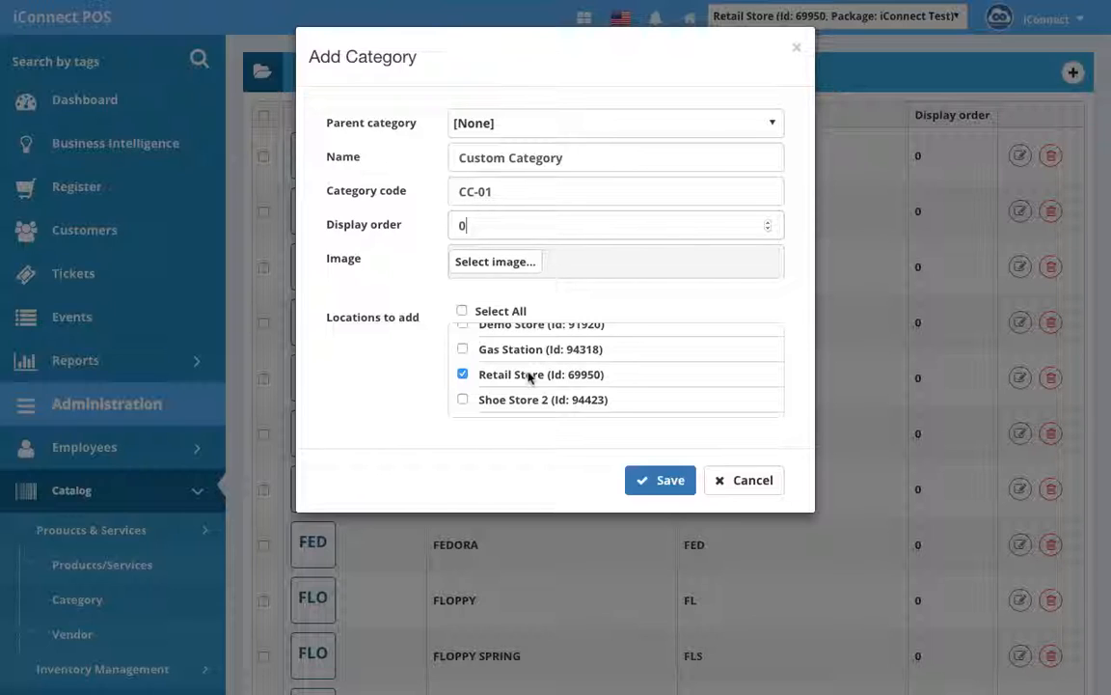
scroll(529, 377, "up", 3)
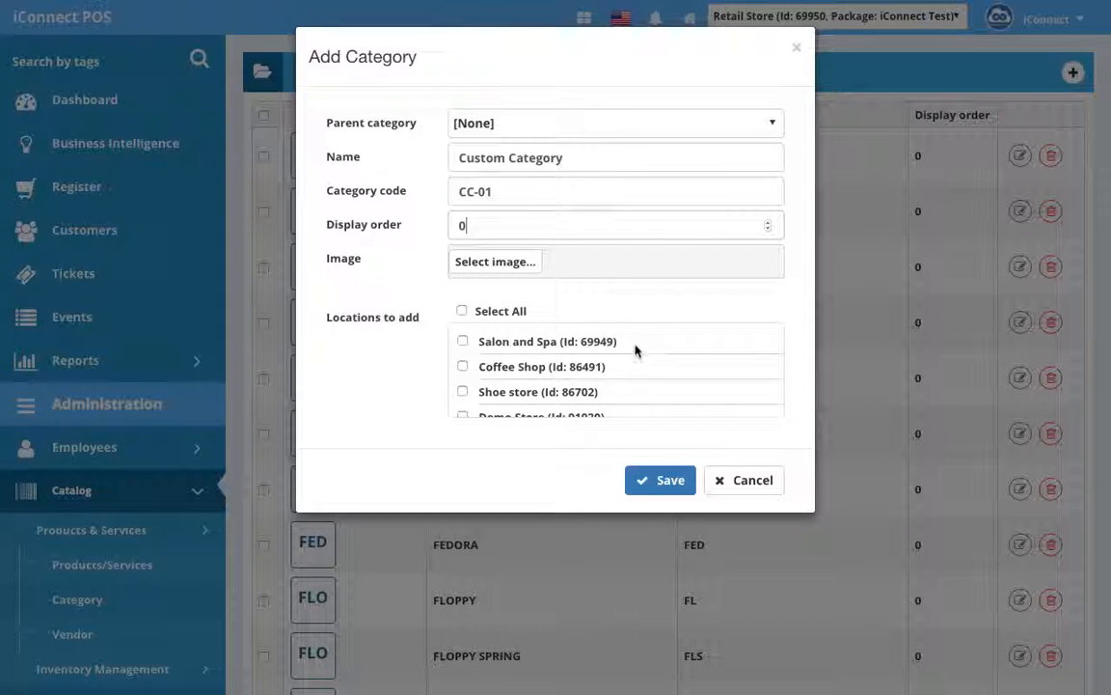
scroll(551, 357, "down", 2)
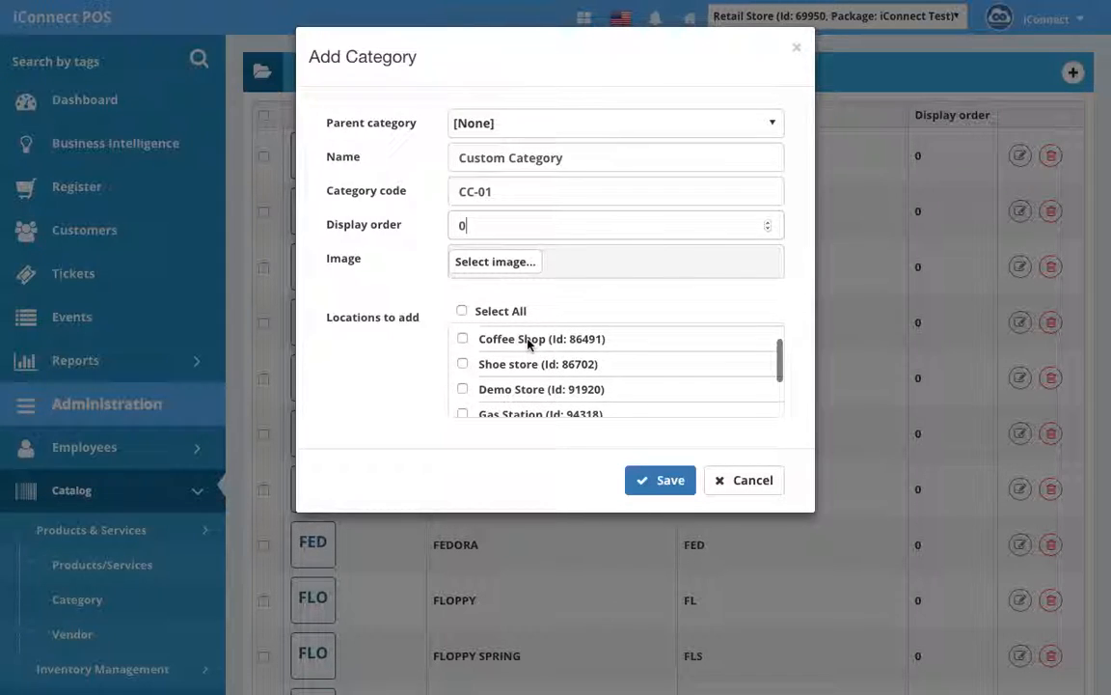
scroll(509, 363, "down", 2)
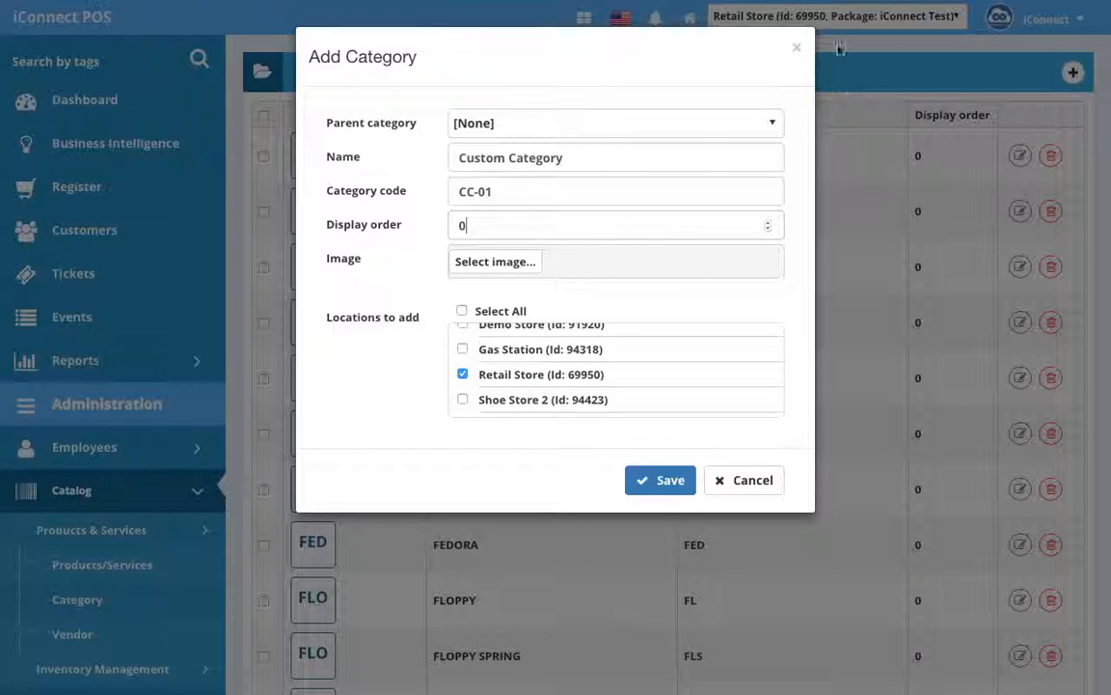
scroll(464, 366, "up", 2)
scroll(469, 375, "up", 3)
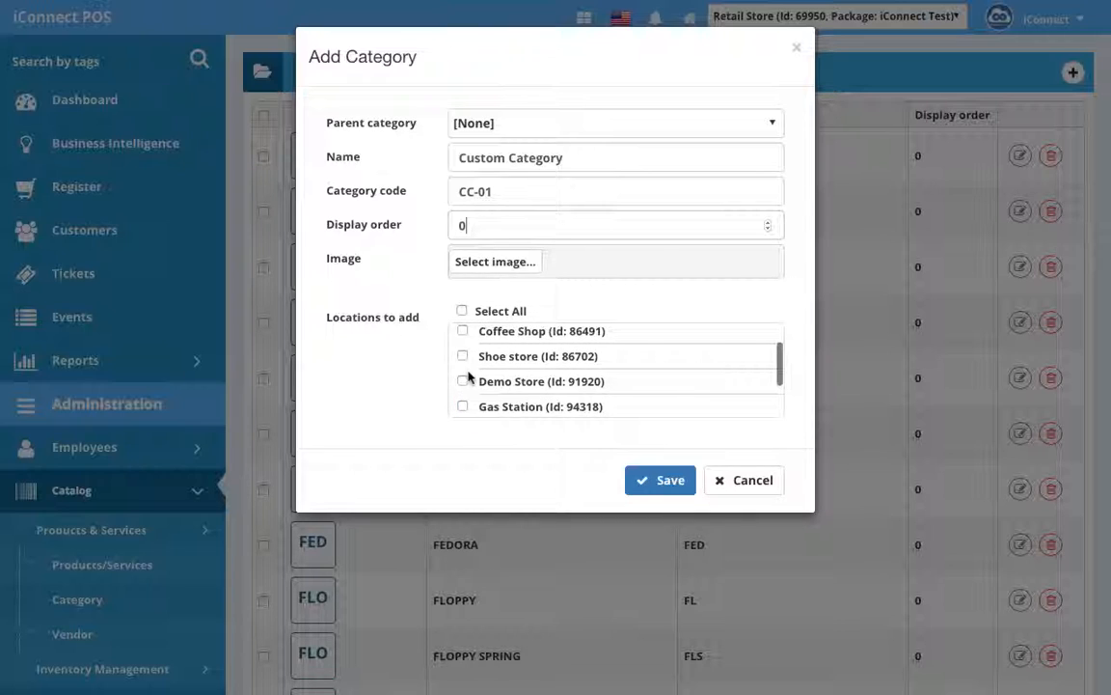
scroll(482, 391, "up", 1)
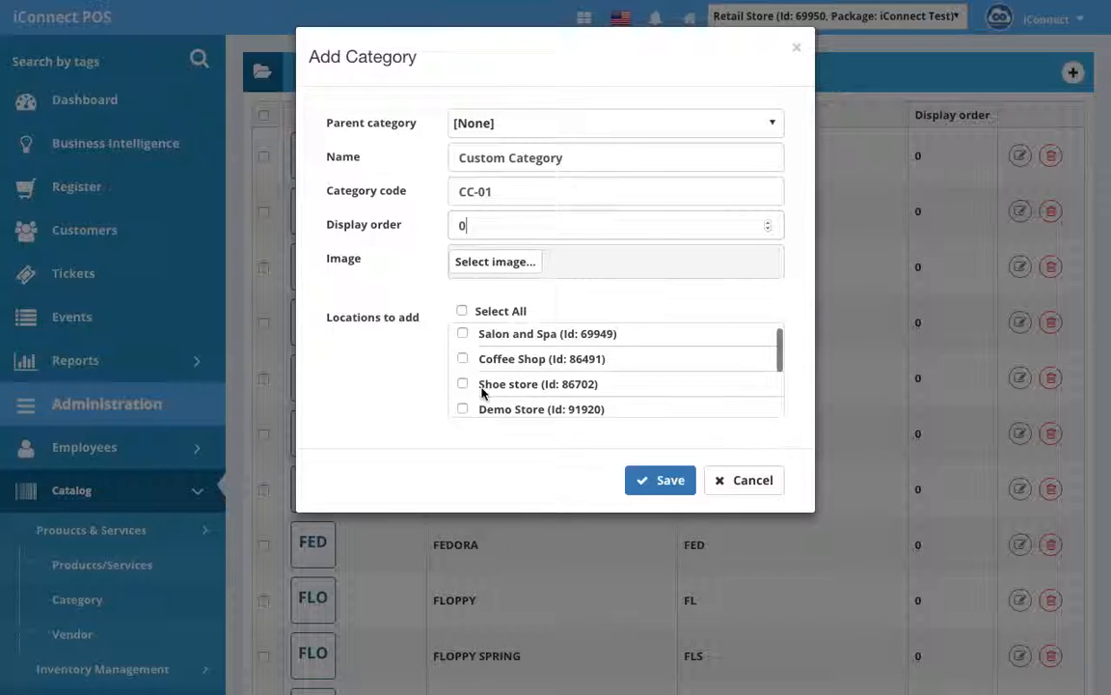
left_click(464, 359)
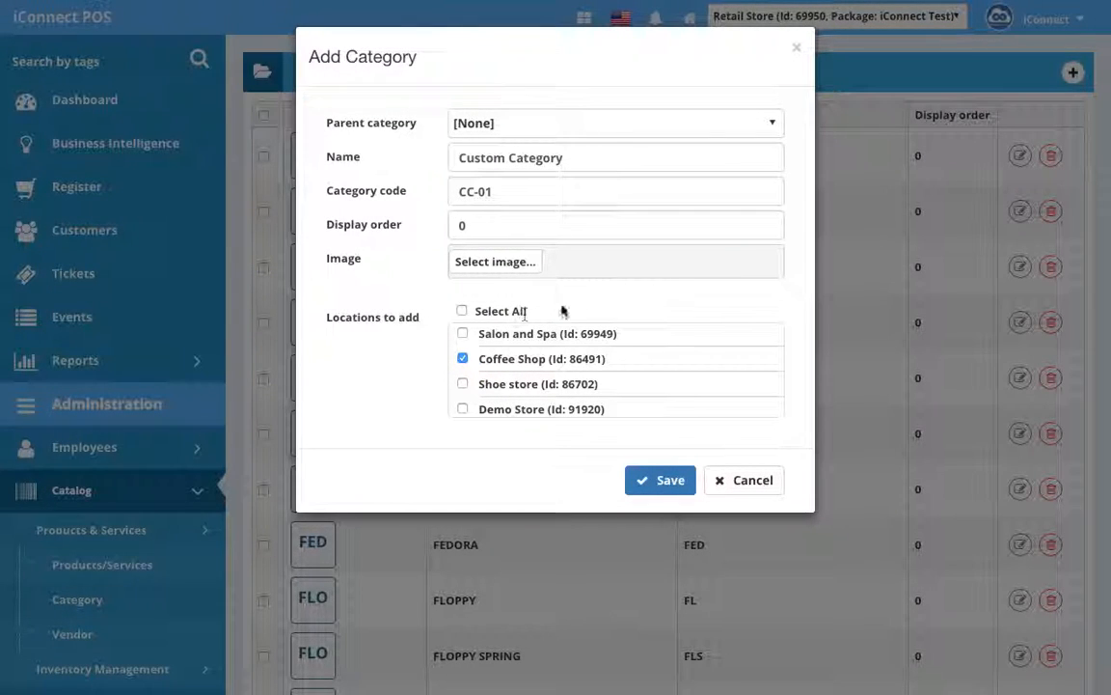
Review the locations chosen for the new category and save it
scroll(591, 331, "down", 1)
scroll(592, 331, "down", 2)
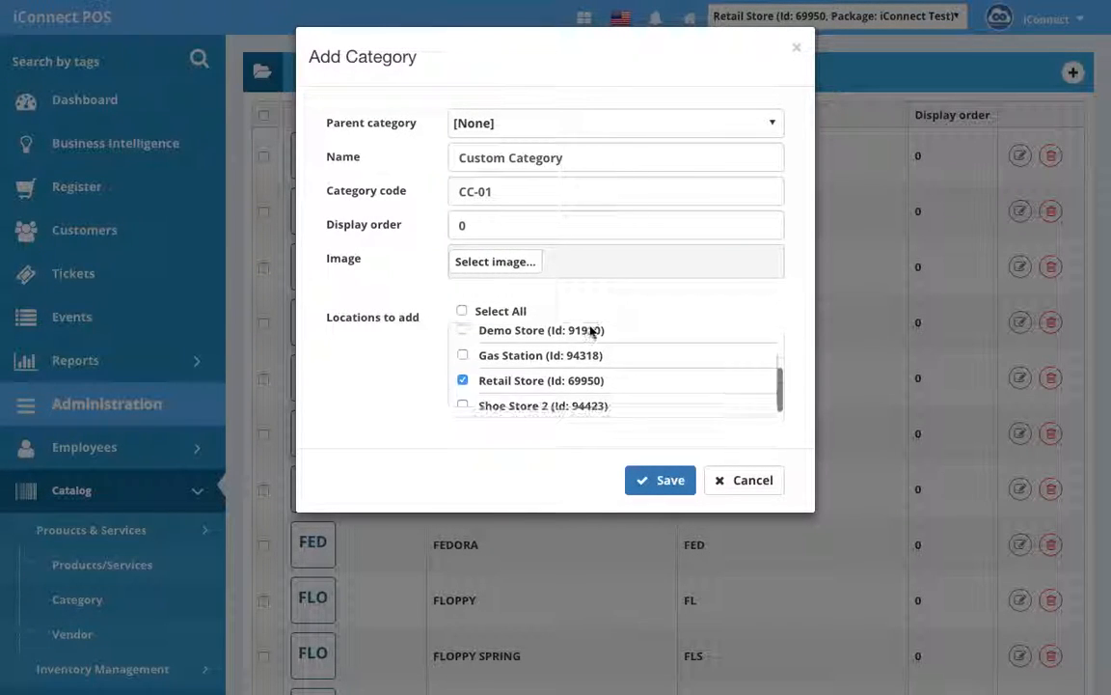
scroll(558, 366, "up", 1)
scroll(557, 368, "up", 2)
scroll(556, 368, "down", 3)
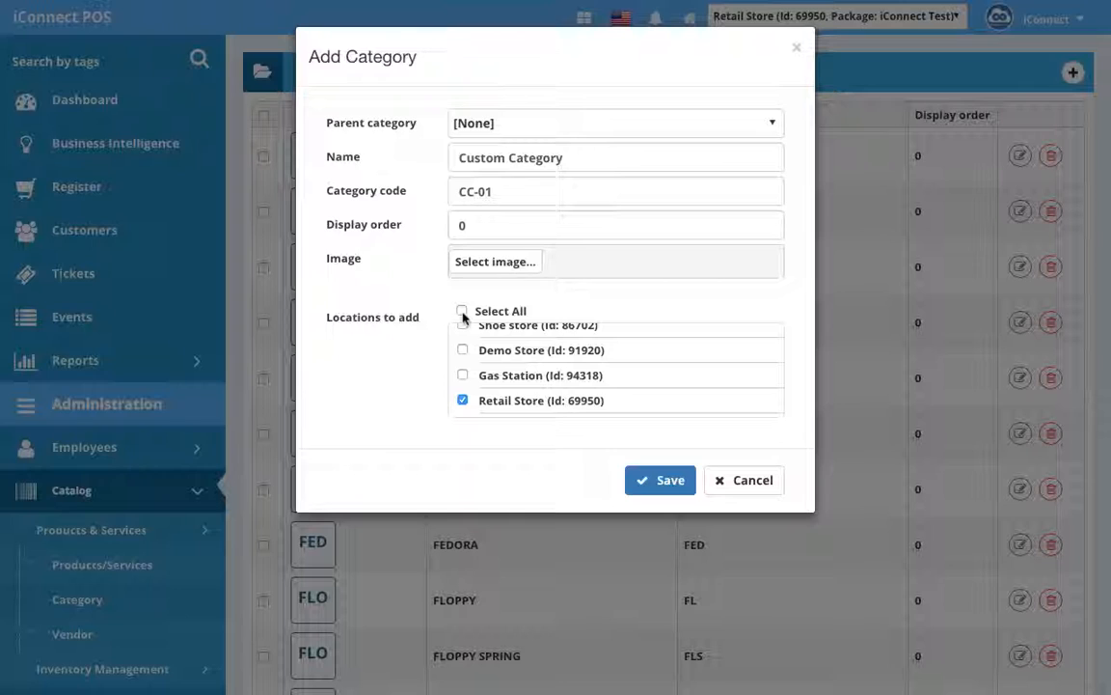
scroll(466, 371, "up", 3)
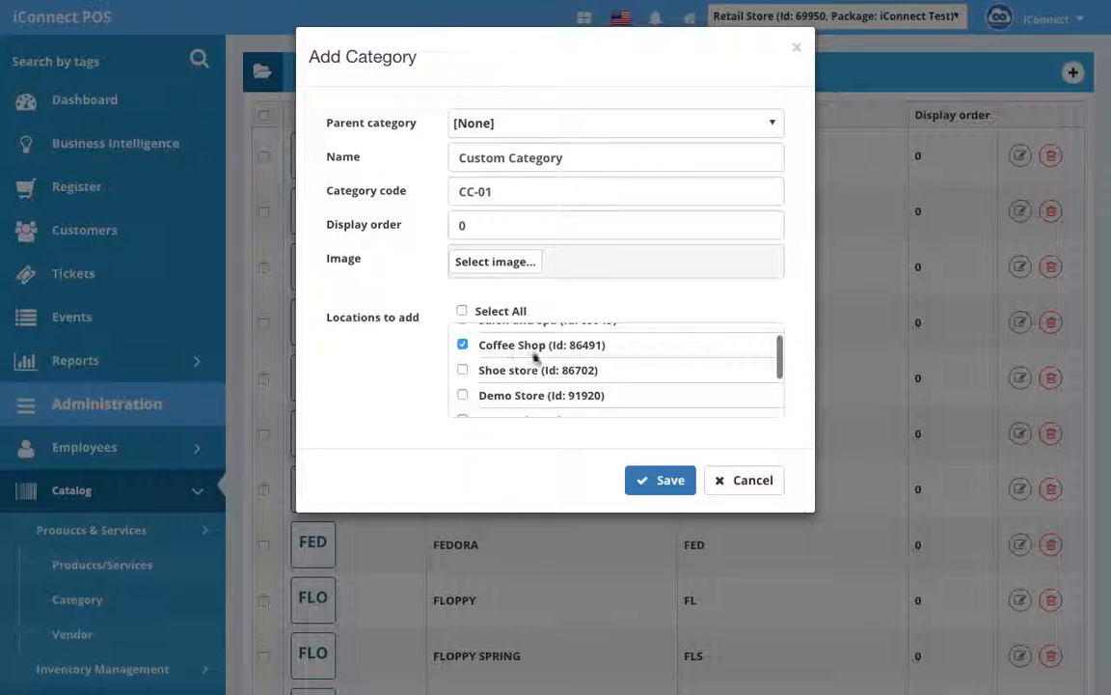
scroll(575, 376, "up", 1)
scroll(575, 375, "down", 2)
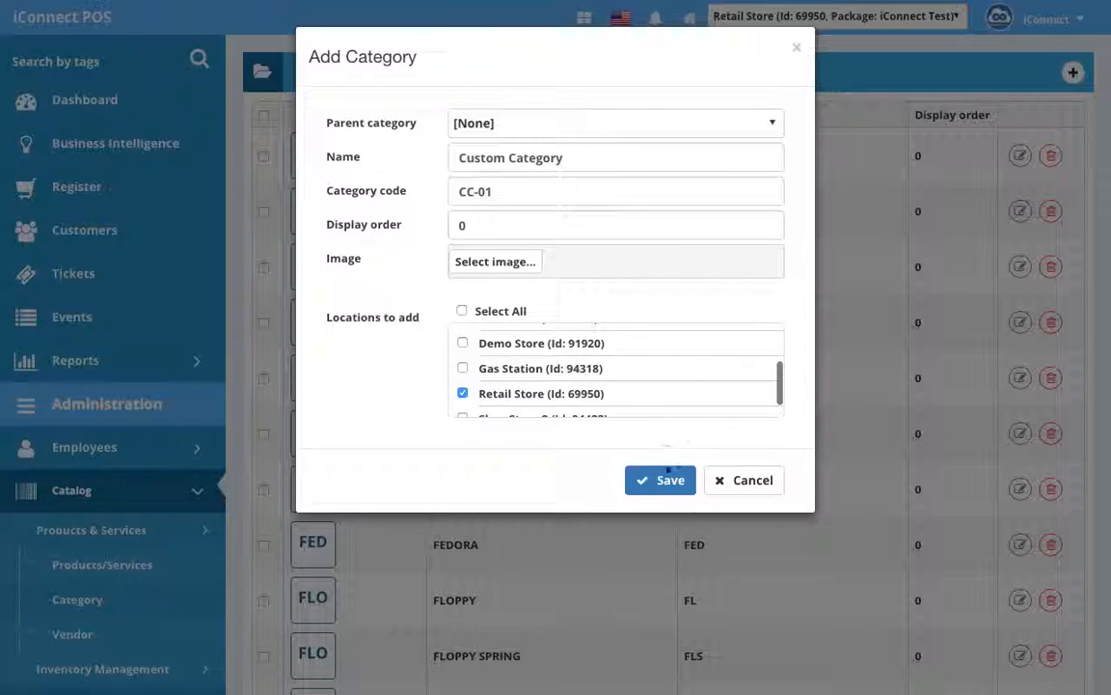
left_click(663, 488)
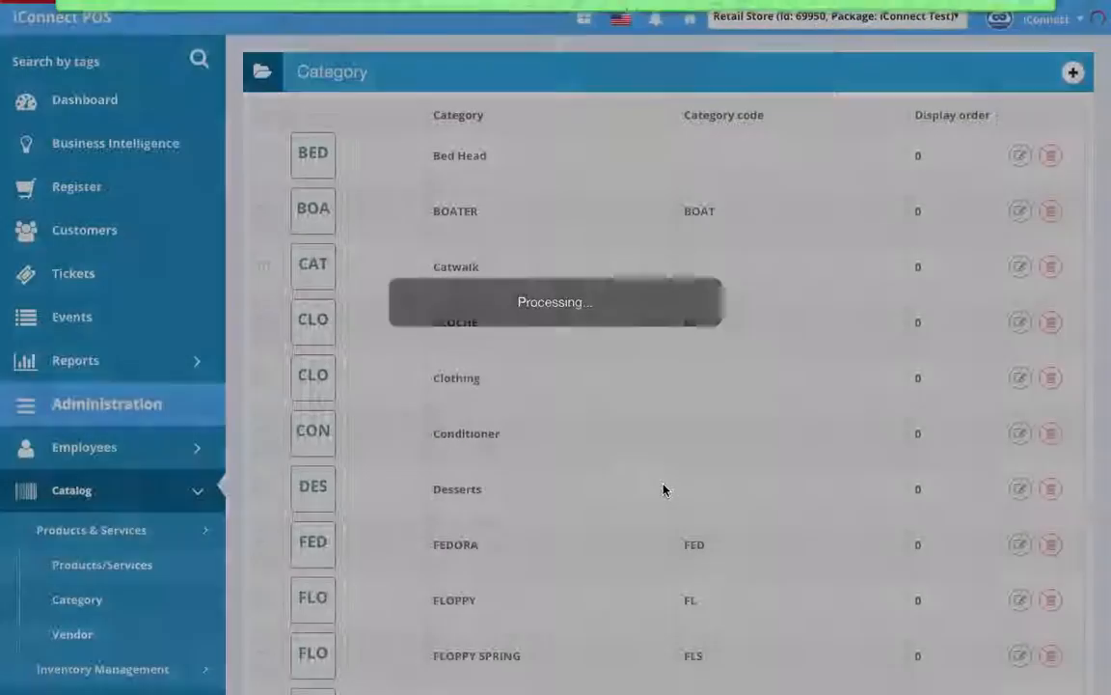